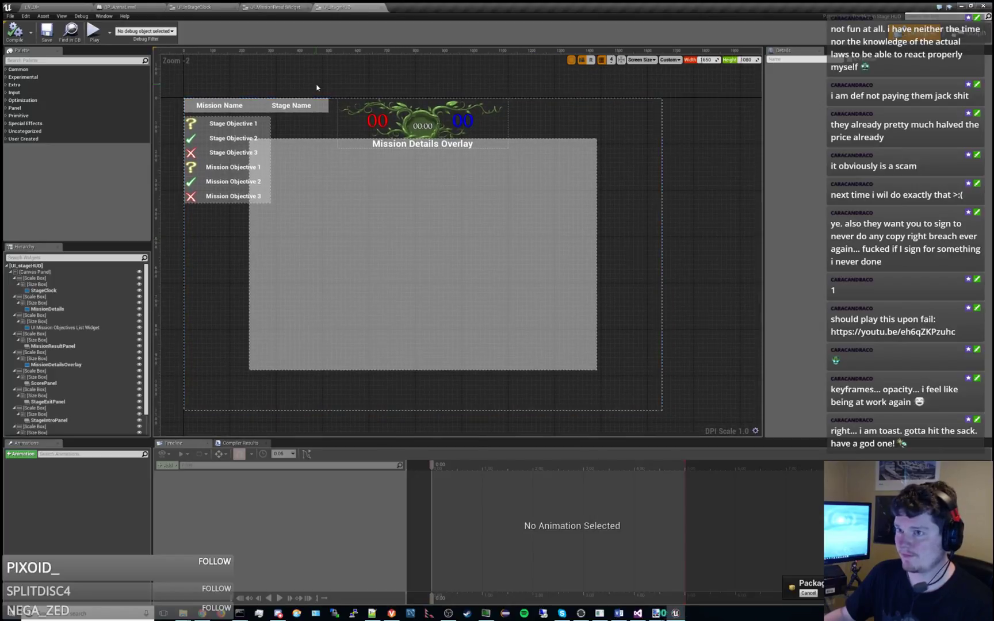
Review the mission widget, clock event graph and Server Do Score tabs, then show the Output Log.
click(273, 7)
click(234, 6)
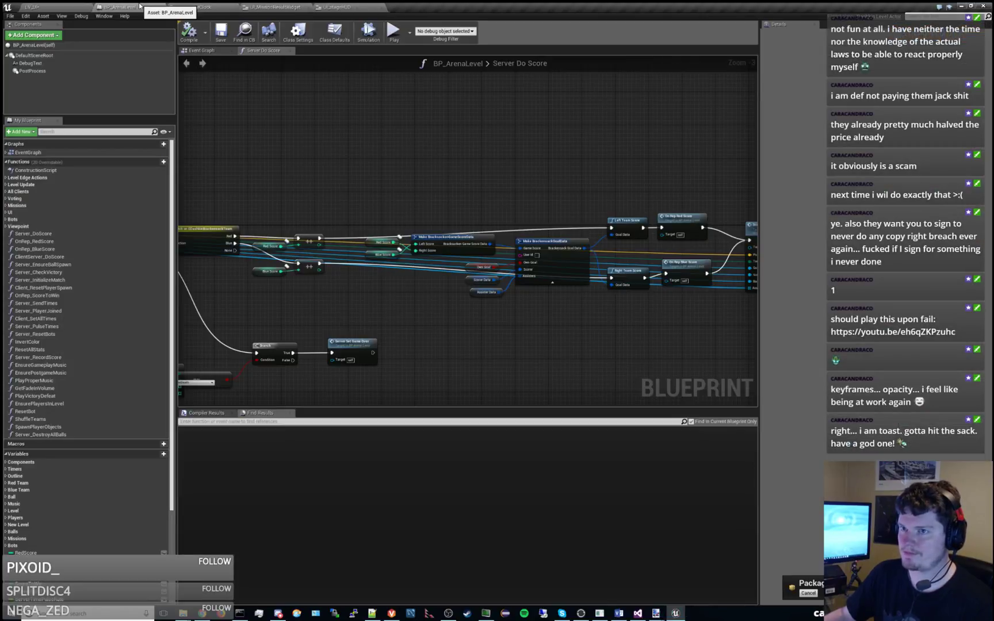
click(125, 7)
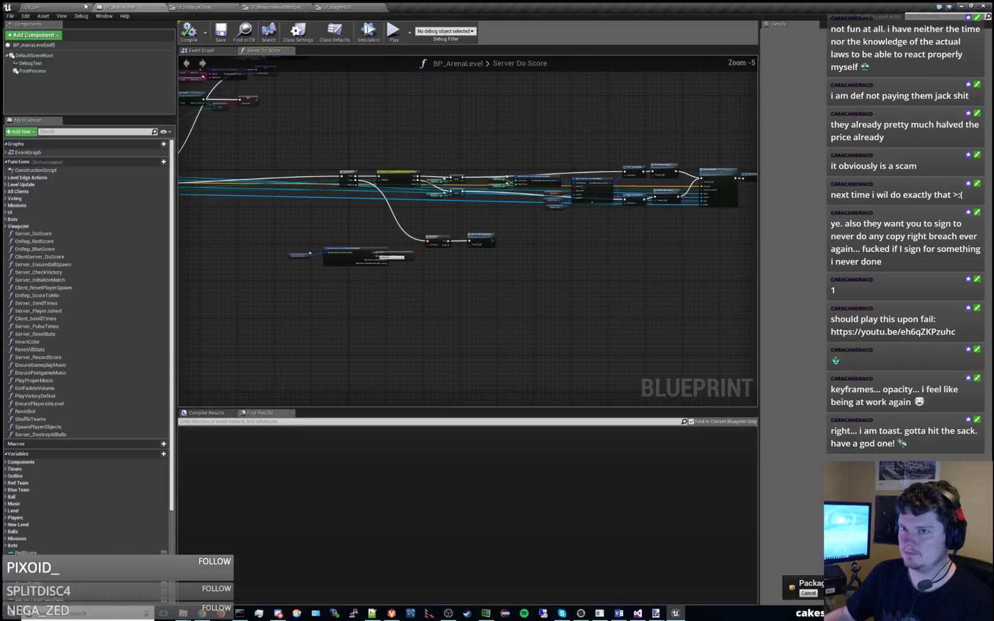
click(35, 6)
click(199, 269)
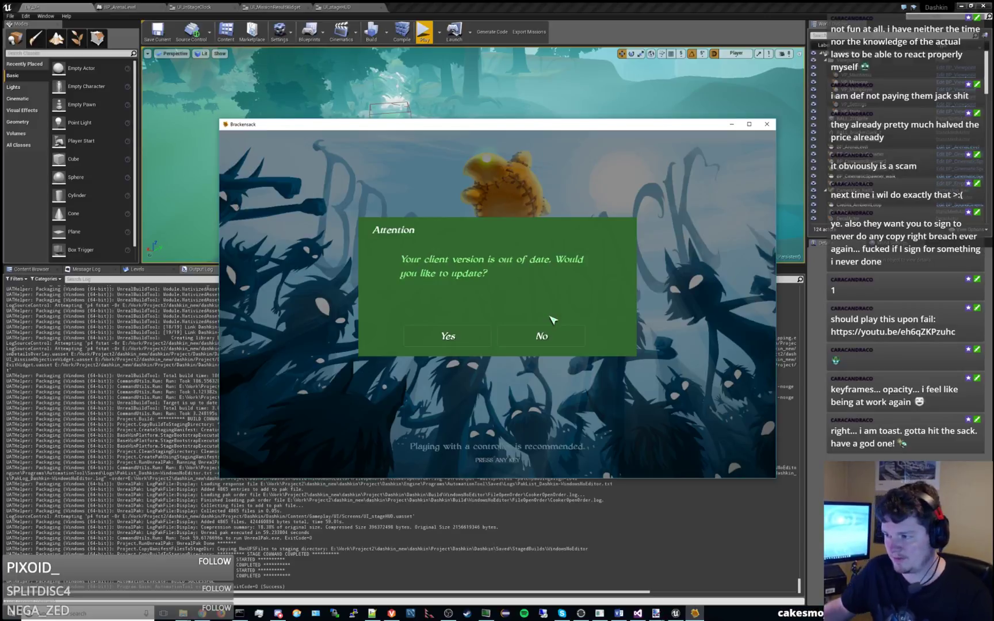
Decline the update, then start and play the Training > Meadow Crest 01 mission.
click(541, 335)
key(Return)
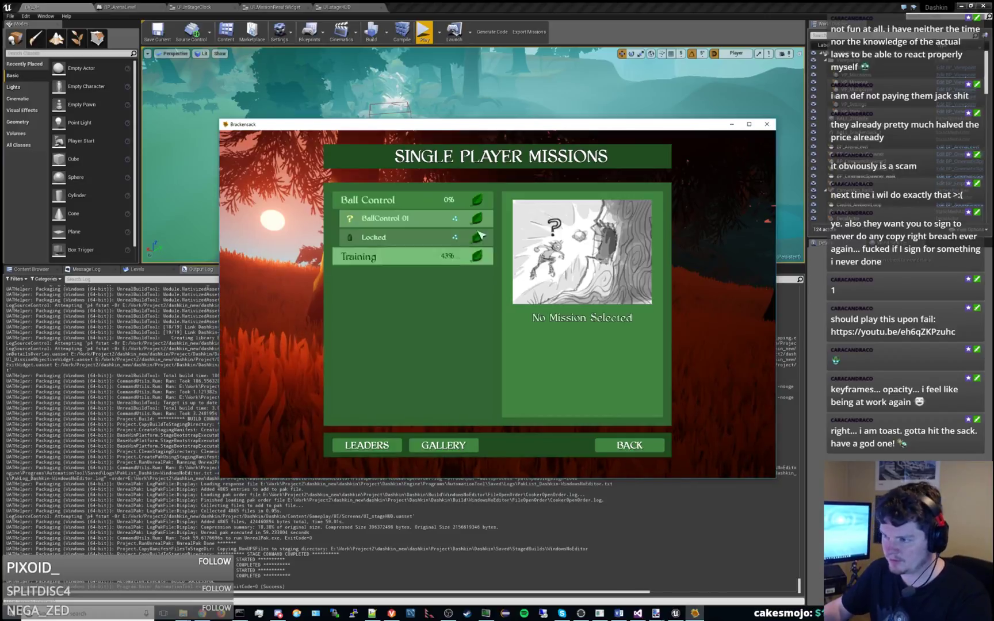
click(412, 256)
click(412, 274)
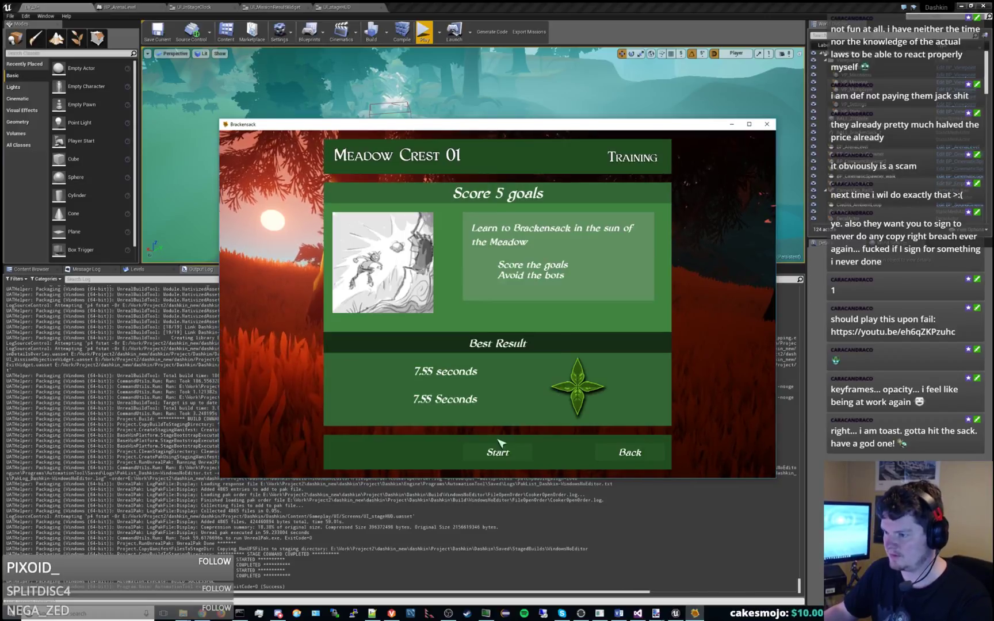
click(502, 451)
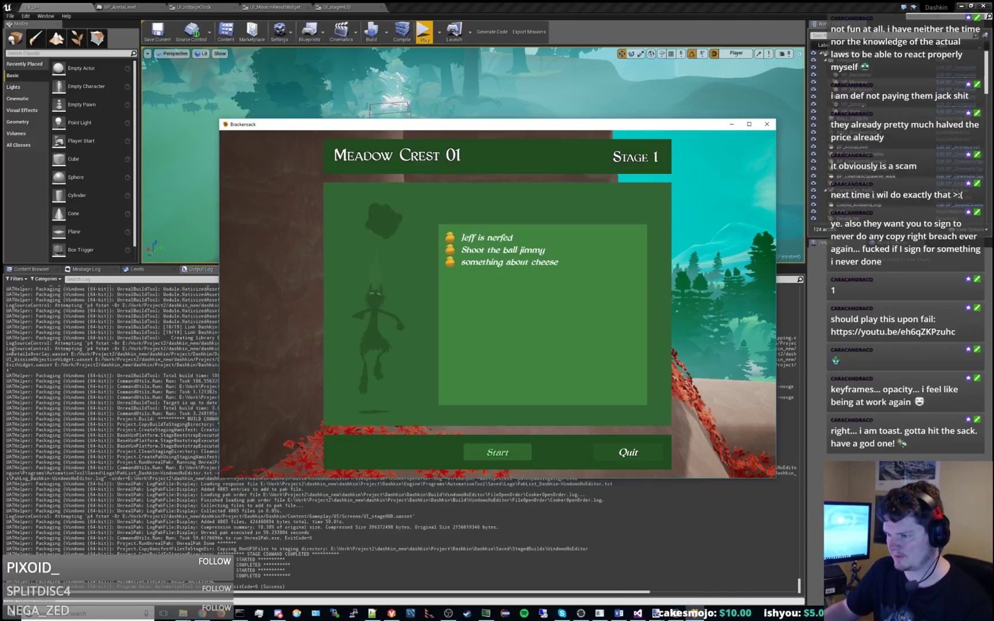
click(494, 444)
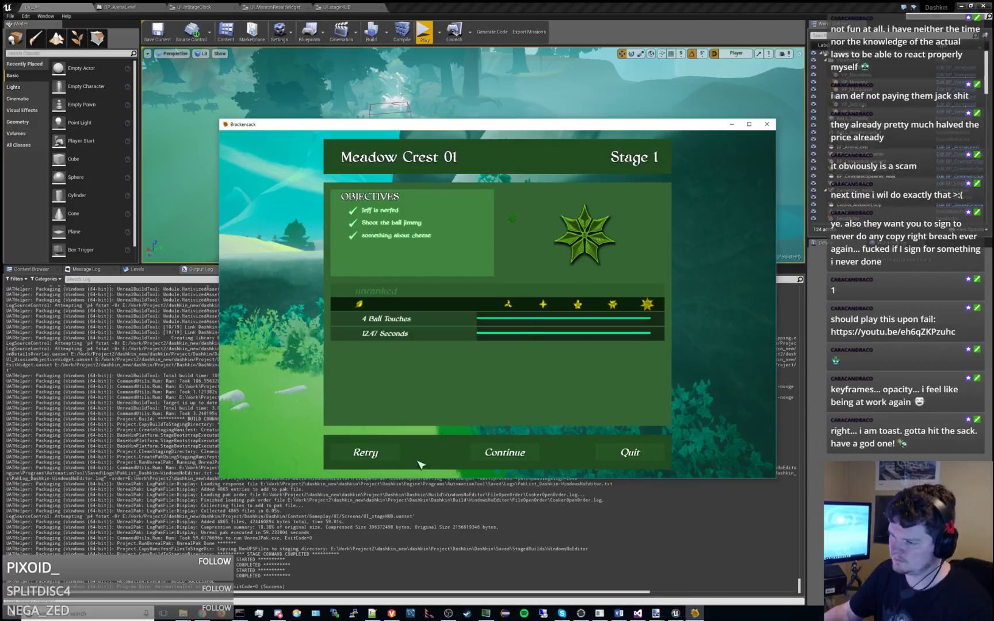
Replay Meadow Crest 01 to a failed result, then quit back to the missions list.
click(398, 454)
click(497, 453)
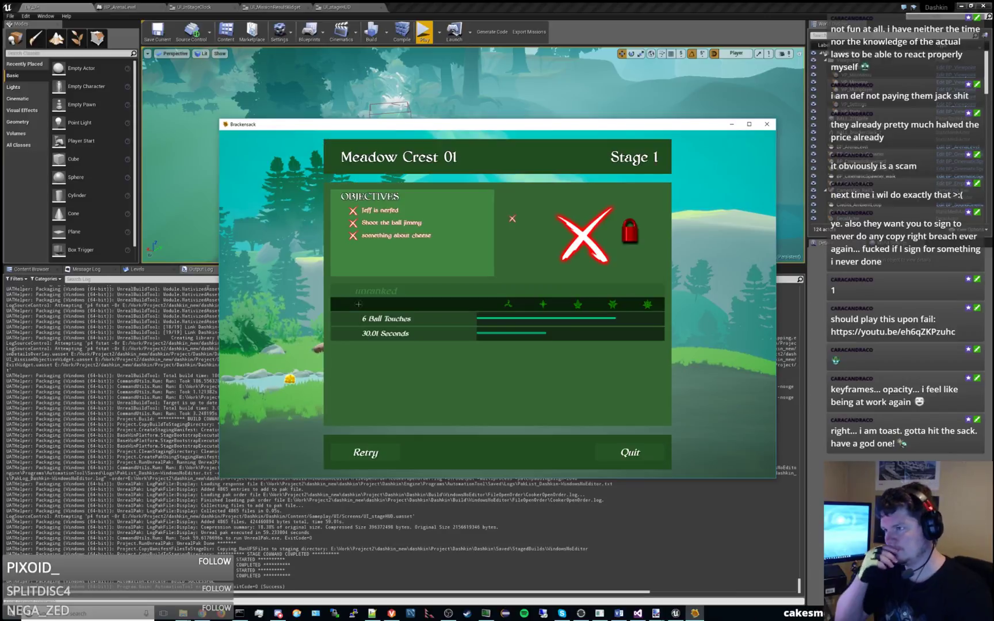
click(381, 453)
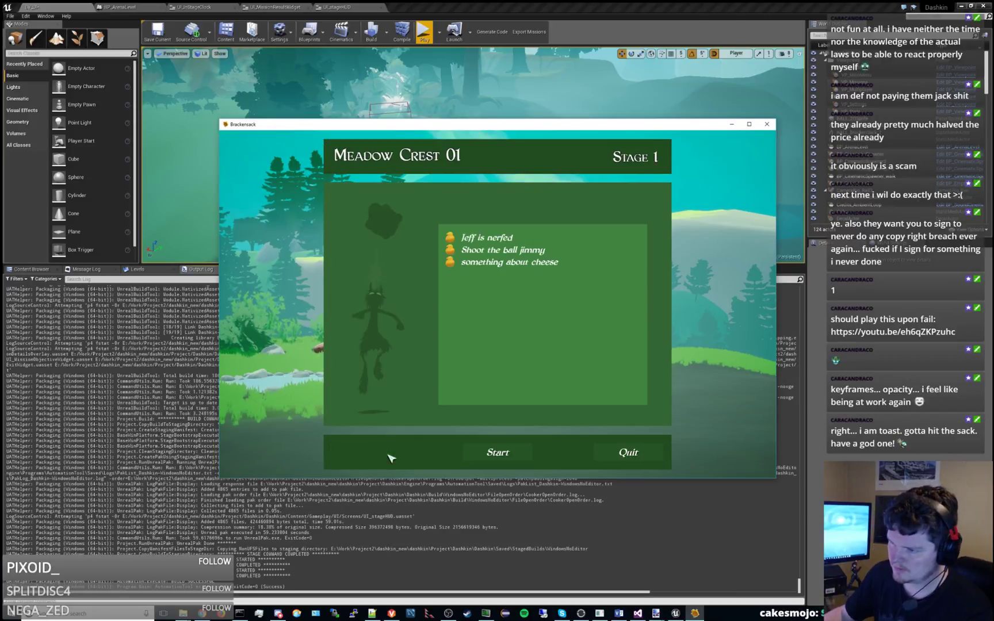
click(641, 455)
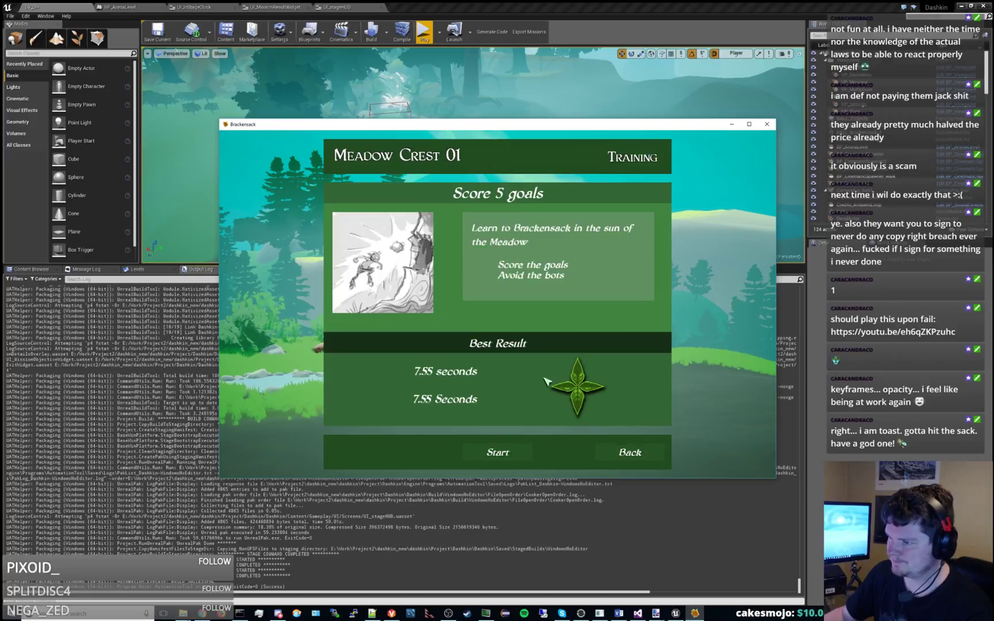
click(627, 454)
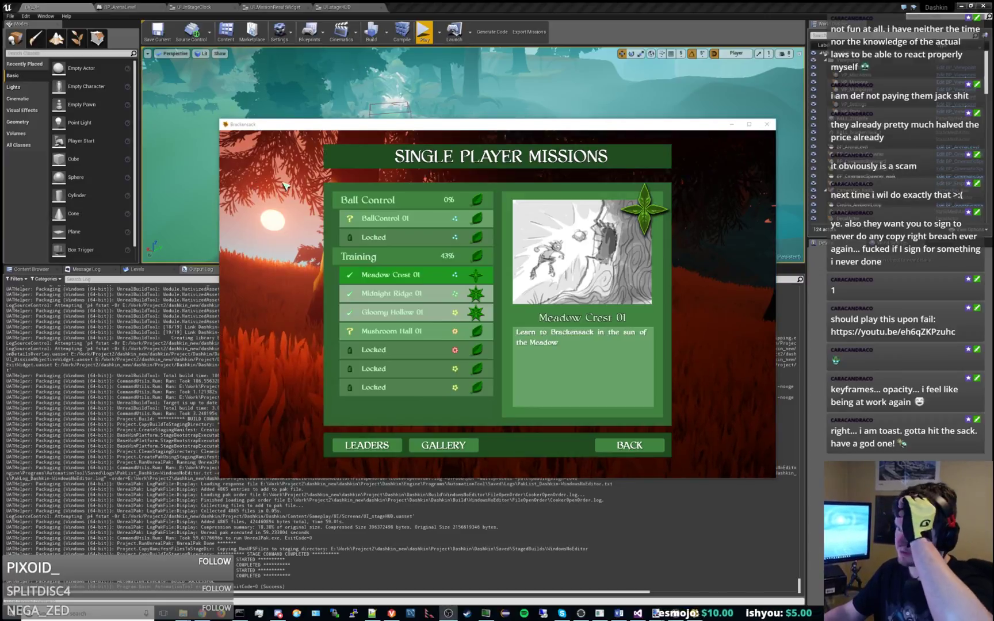
Open and leave the cutscene gallery, then close the Brackensack game window.
click(440, 447)
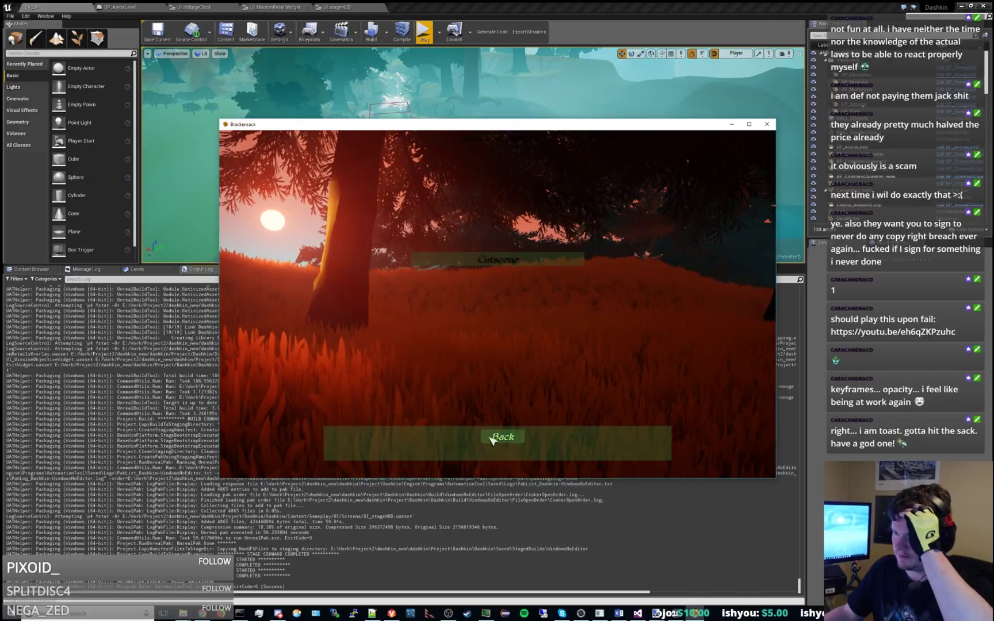
click(440, 449)
click(765, 124)
Quit the Unreal editor from the Content Browser without saving the level.
click(31, 269)
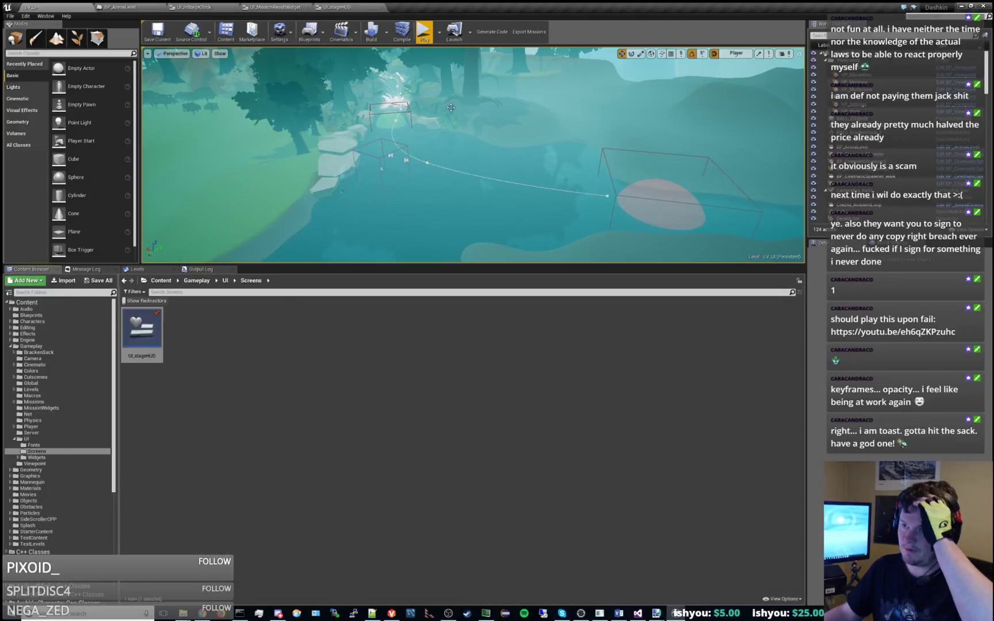
click(984, 6)
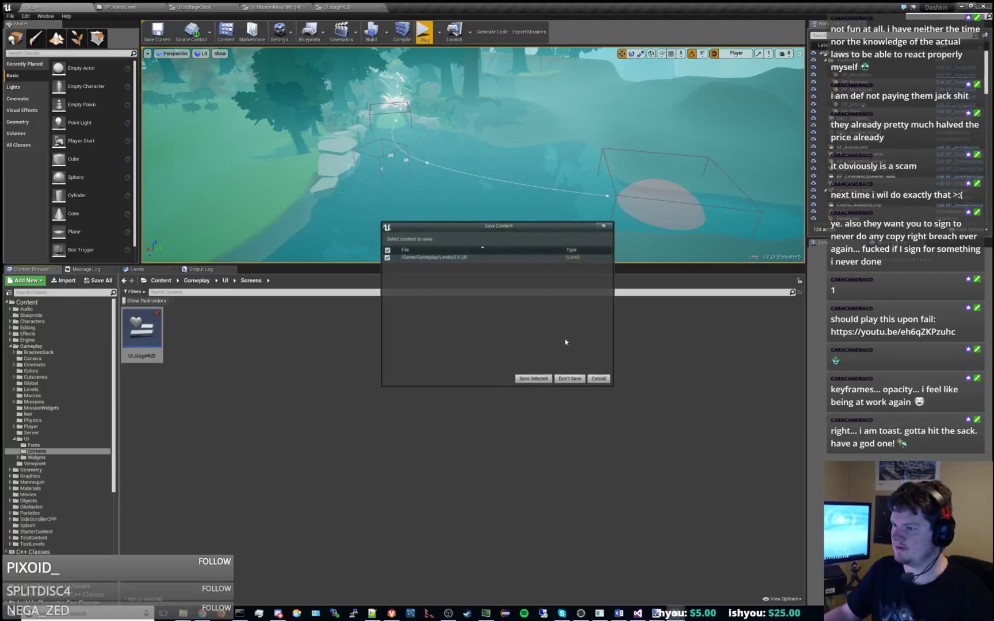
click(570, 379)
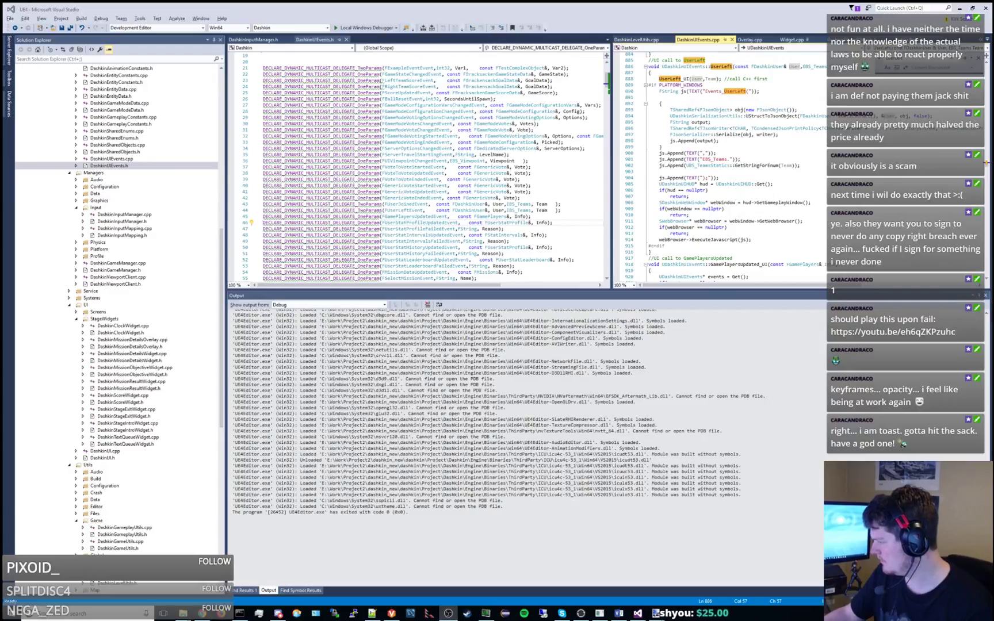
Bring Perforce P4V forward and choose an option for the default changelist.
click(392, 612)
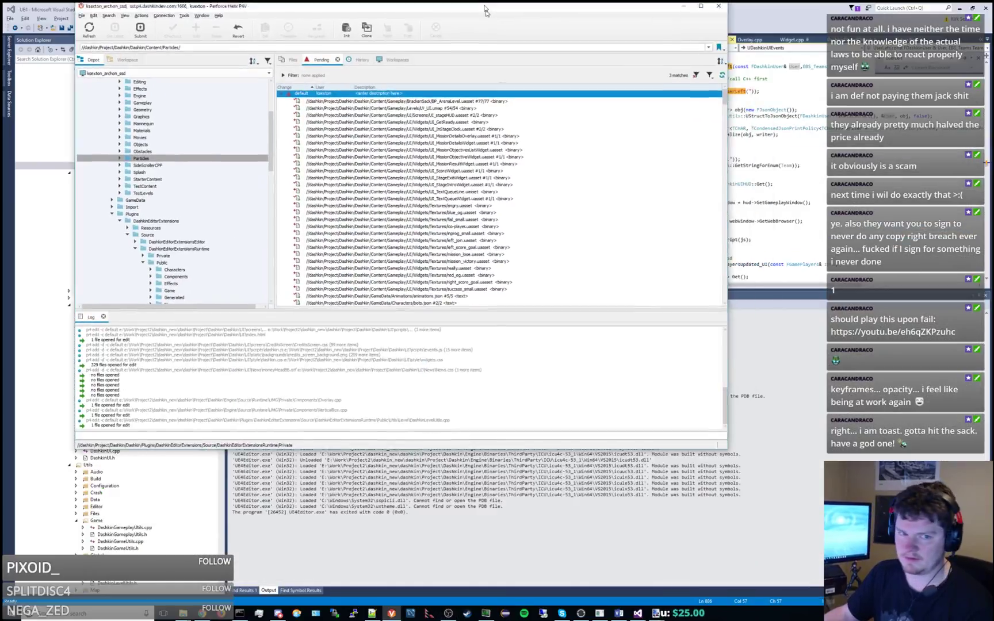
right_click(383, 96)
click(407, 115)
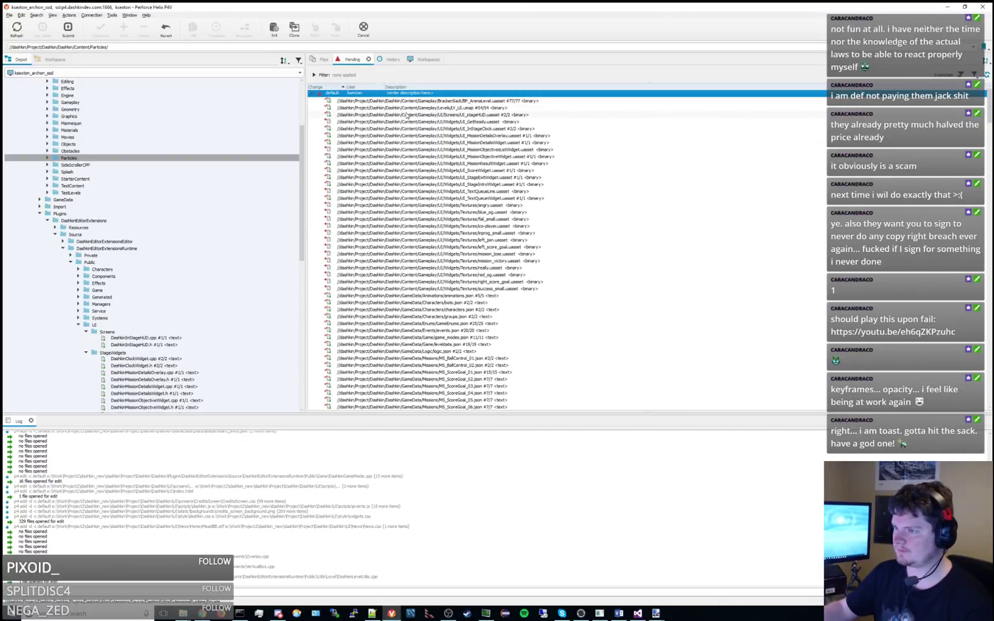
scroll(500, 191, down, 5)
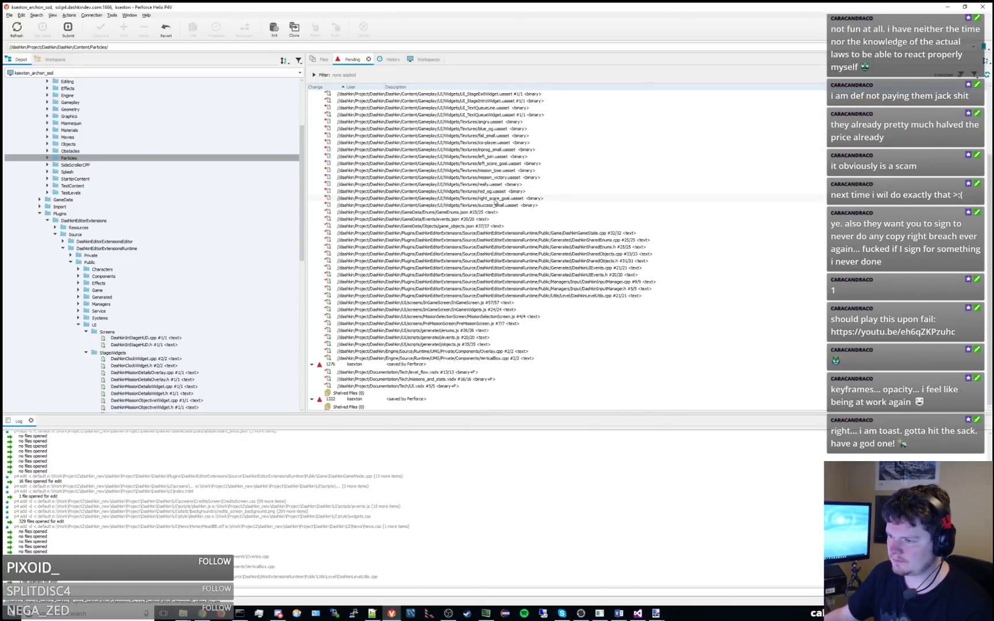
scroll(464, 208, up, 4)
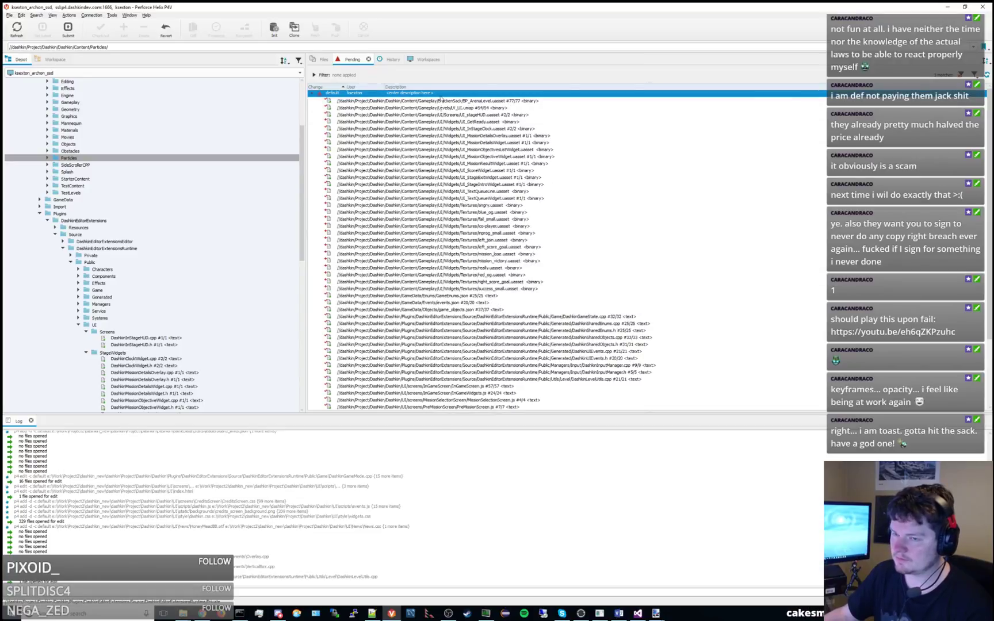
scroll(180, 211, up, 4)
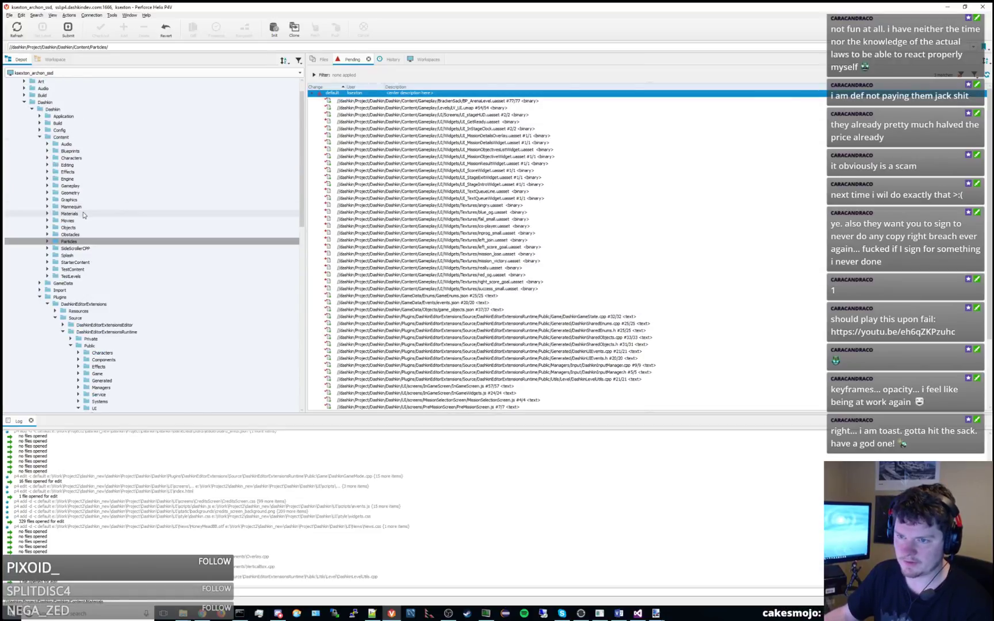
Expand Gameplay > UI in the Depot tree and choose an option for the UI folder.
click(48, 187)
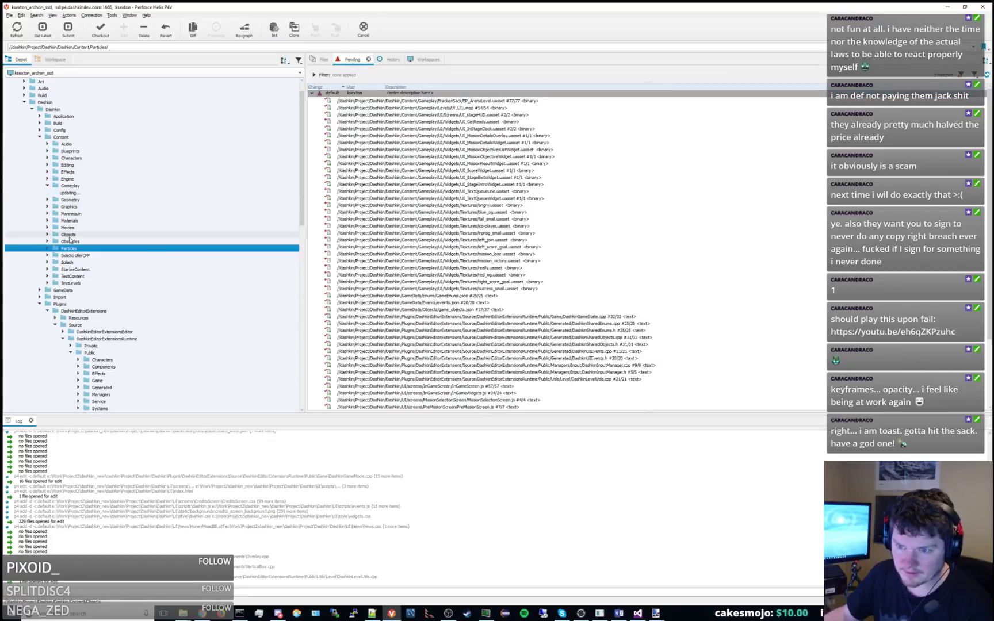
click(63, 291)
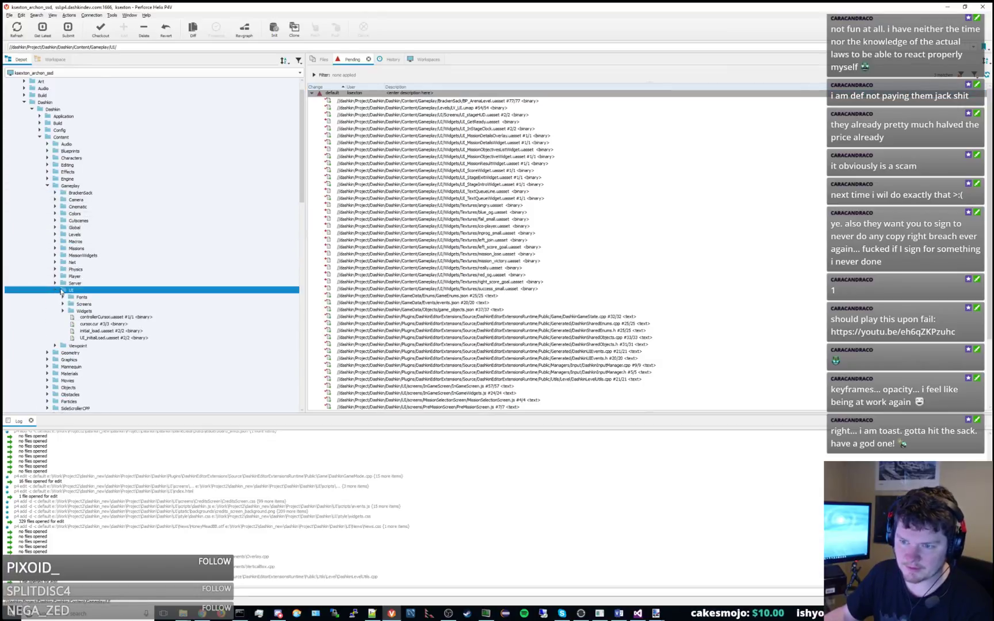
right_click(65, 291)
click(132, 379)
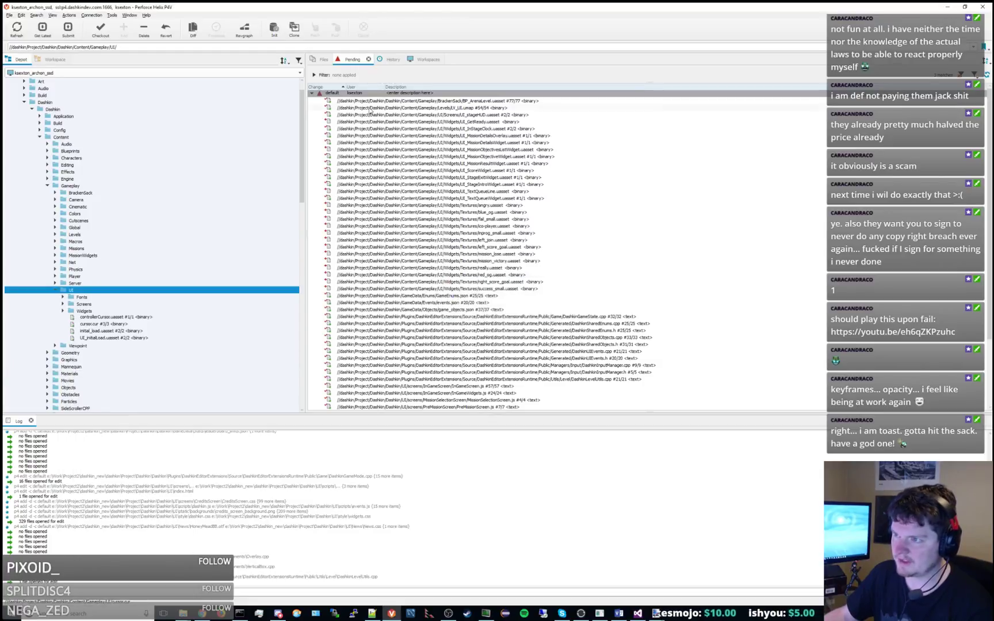
Submit the default changelist as 'ENG : WIP on UMG for missions' and wait for completion.
click(372, 93)
right_click(367, 94)
click(396, 189)
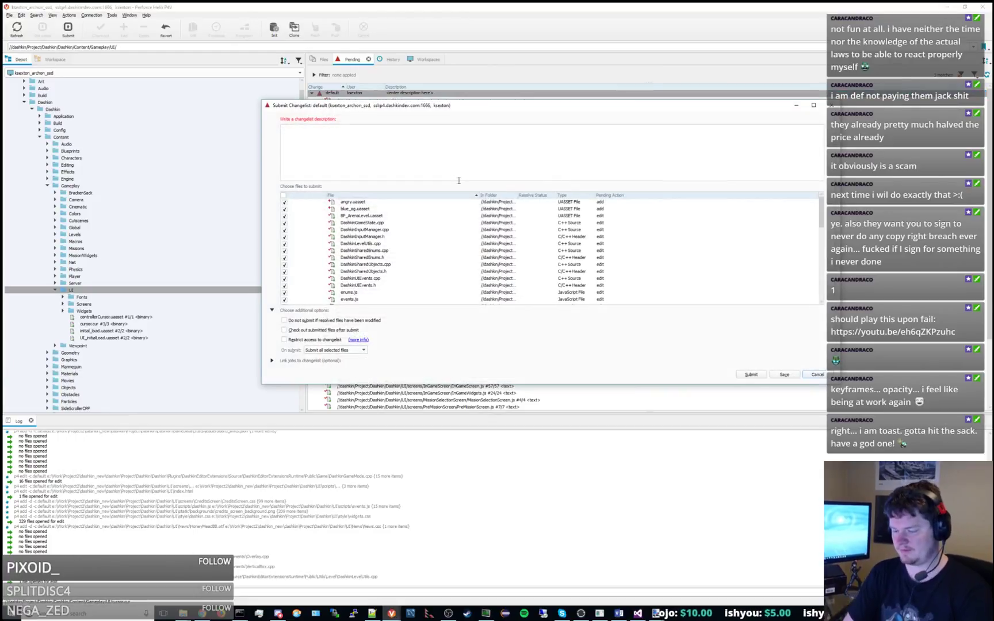
text(ENG : WIP on UMG s)
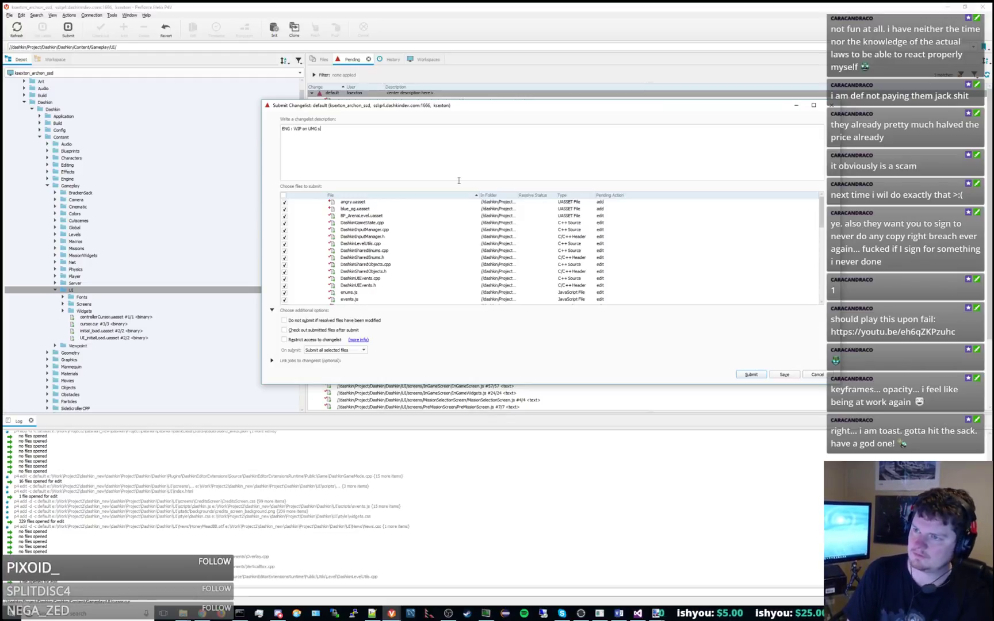
text(or mess)
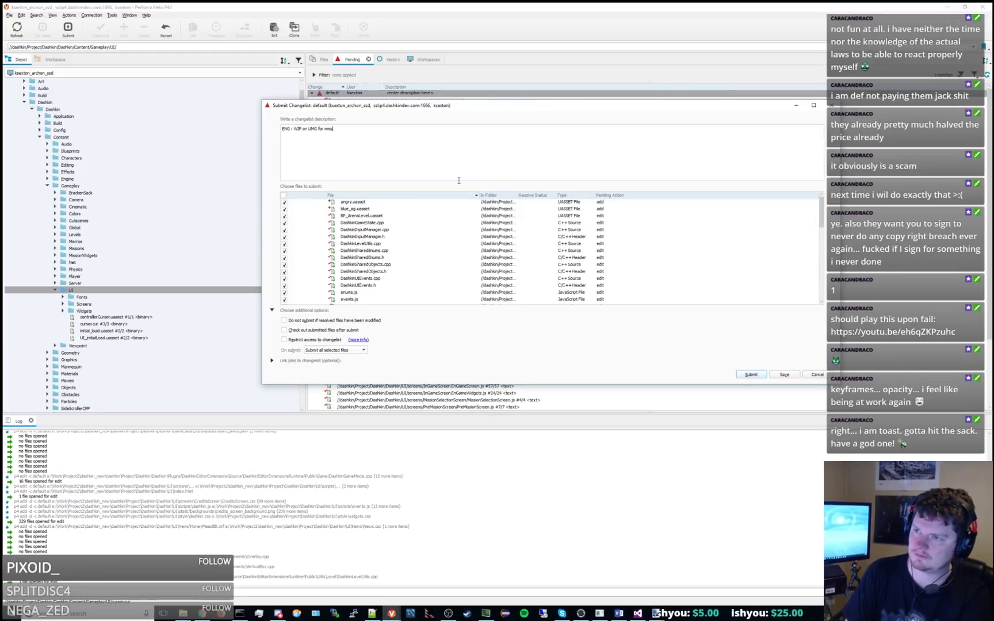
text(ions)
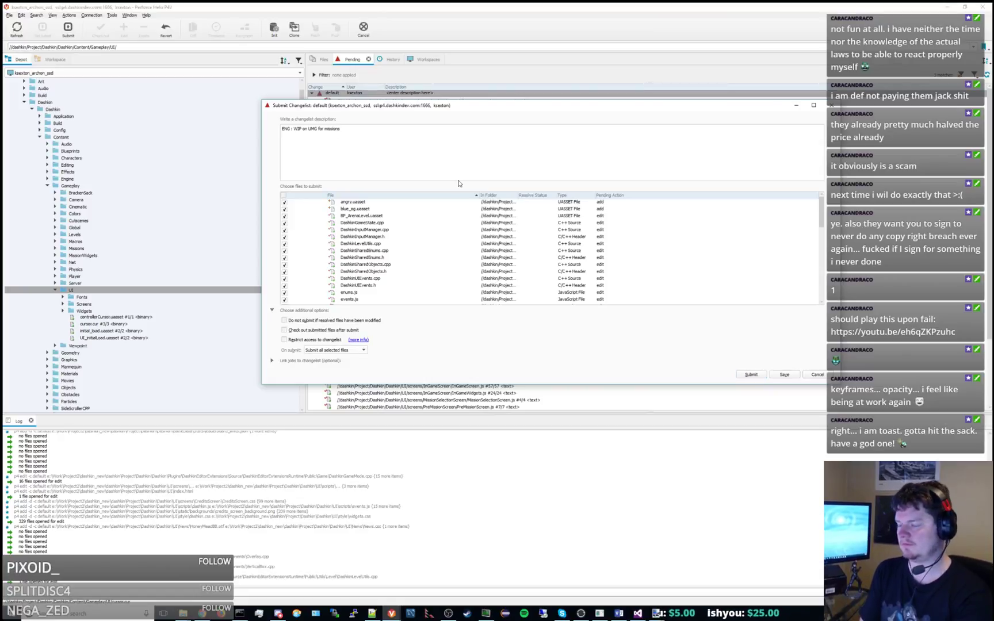
key(ctrl+Return)
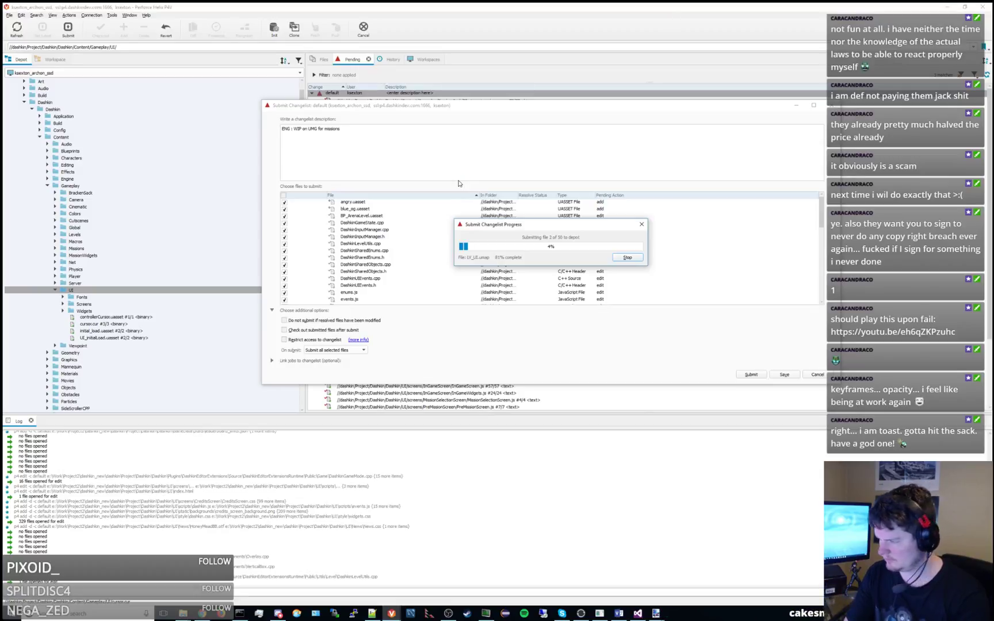
click(963, 614)
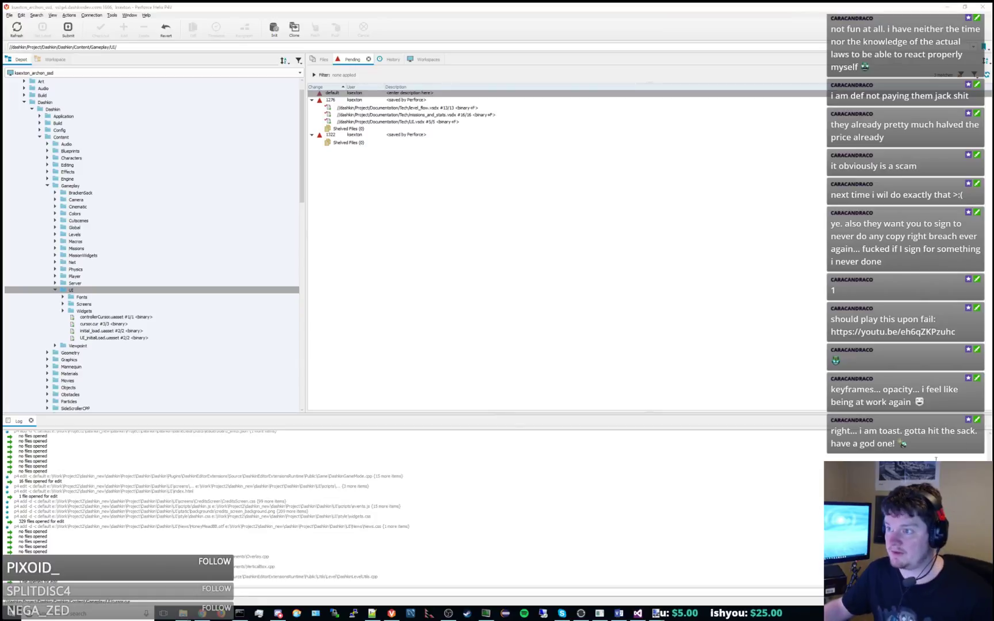
Return to Visual Studio with the UI events header and source files open.
click(392, 613)
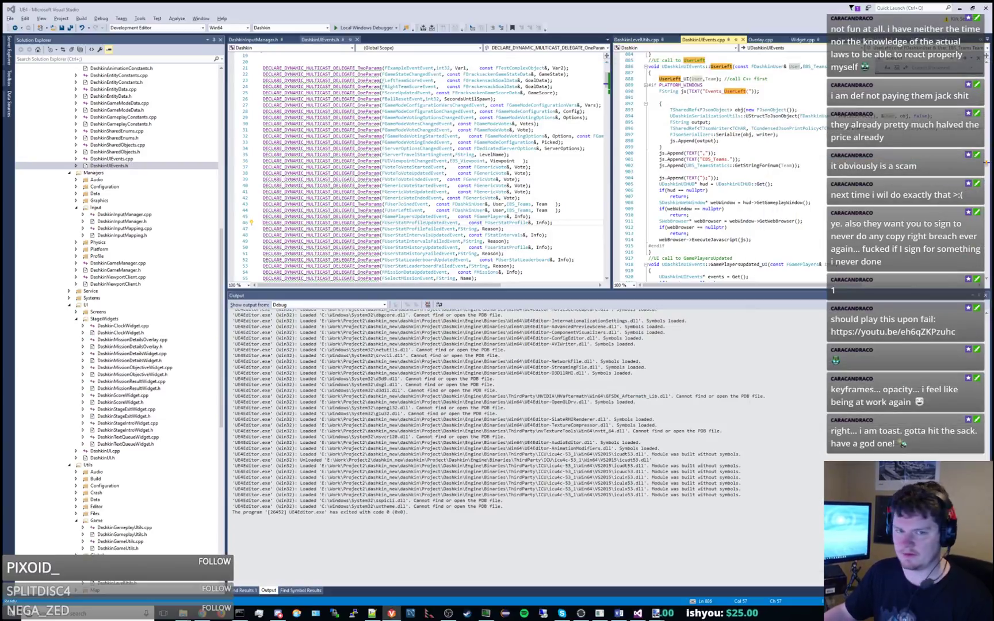